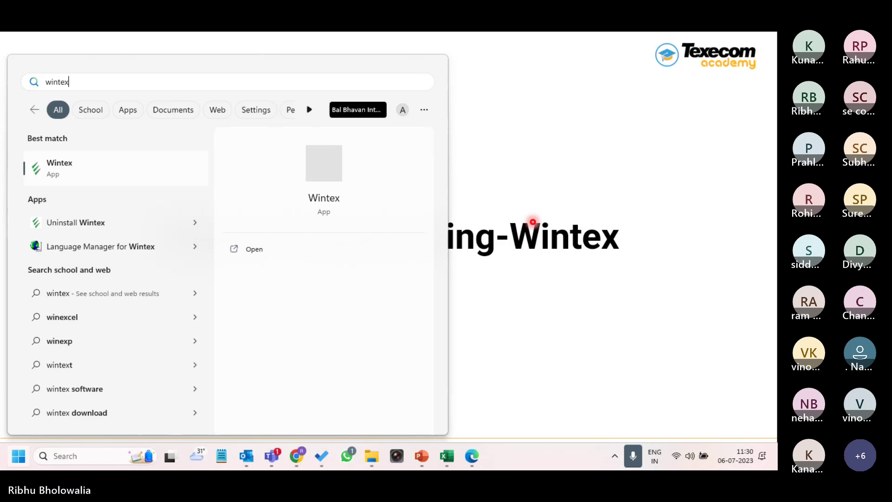
# Launch Wintex from the search results.
pyautogui.press('Escape')
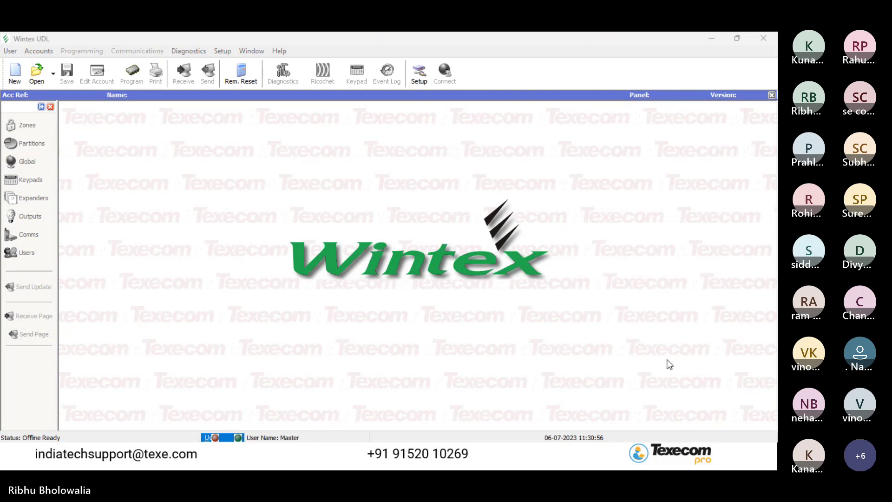
pyautogui.hotkey('alt', 'Tab')
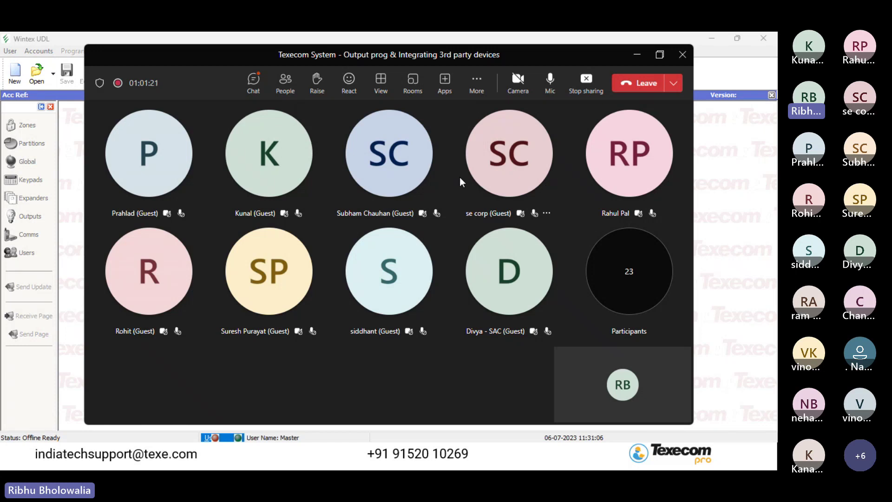
pyautogui.click(477, 83)
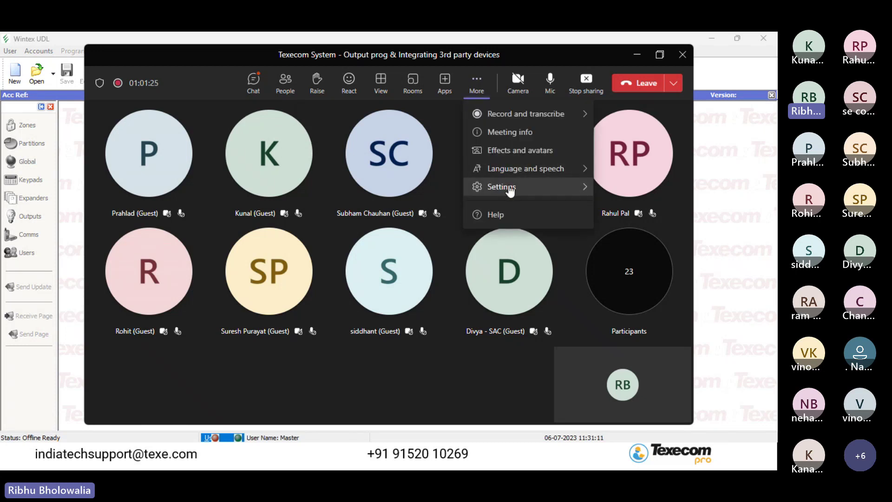
pyautogui.click(442, 248)
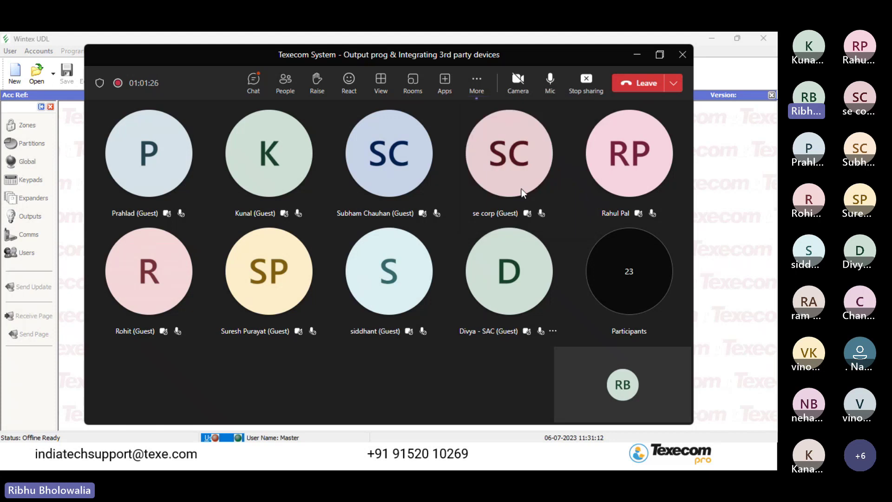
pyautogui.click(636, 54)
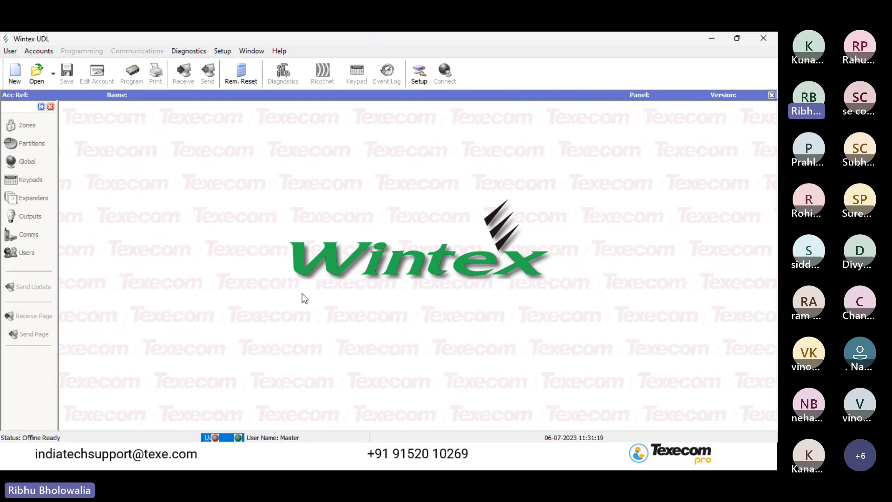
# Open the most recently used account and display its output options in a maximized window.
pyautogui.click(52, 74)
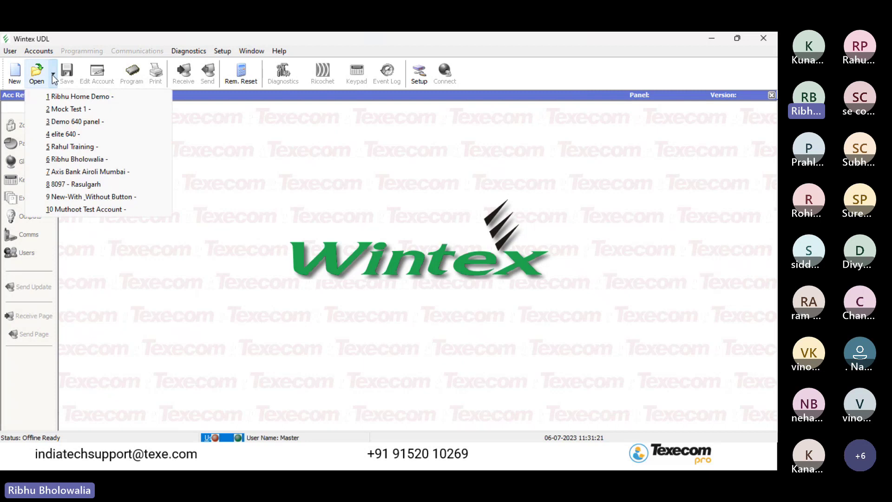
pyautogui.click(67, 99)
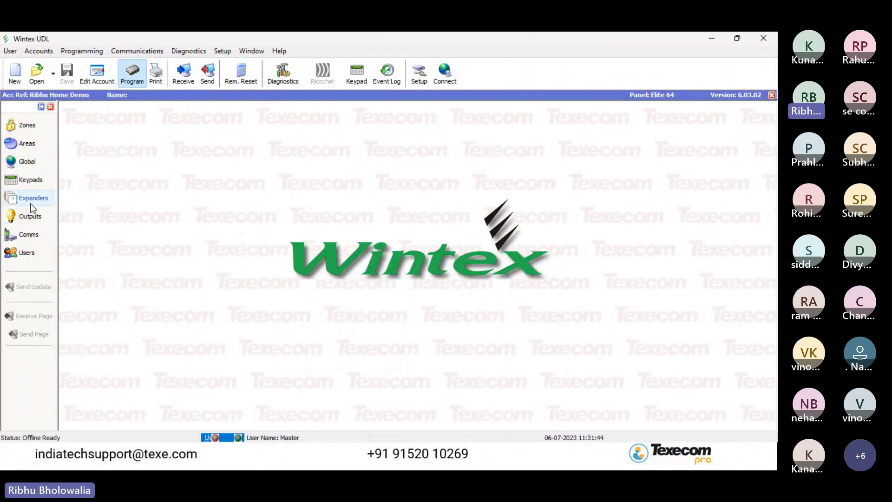
pyautogui.click(25, 218)
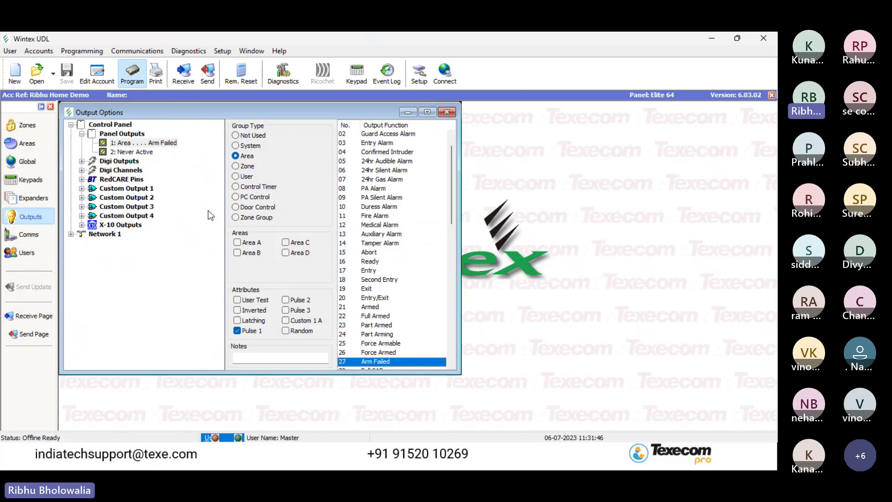
pyautogui.click(426, 112)
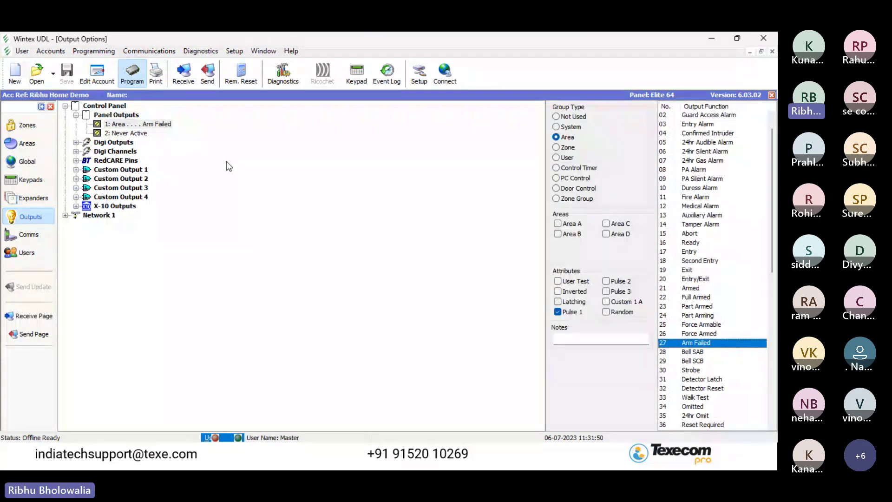
# Examine the group type, attributes and output function of panel outputs 1 and 2.
pyautogui.click(76, 119)
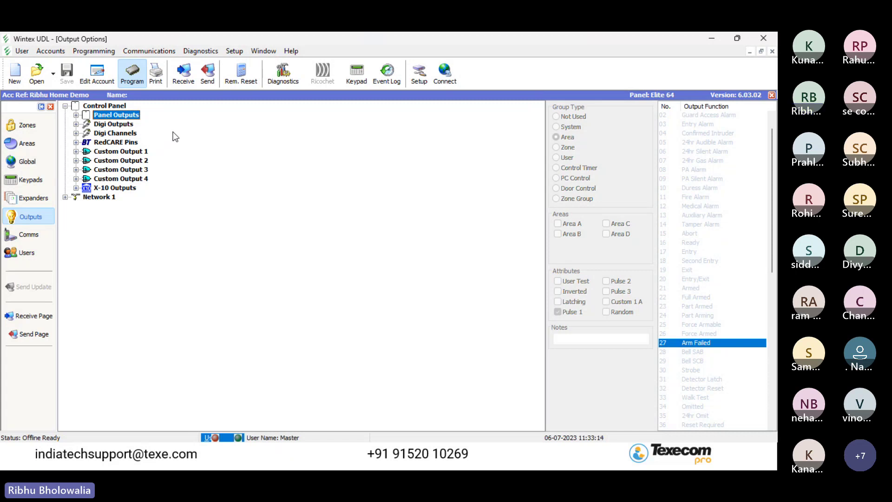
pyautogui.click(75, 115)
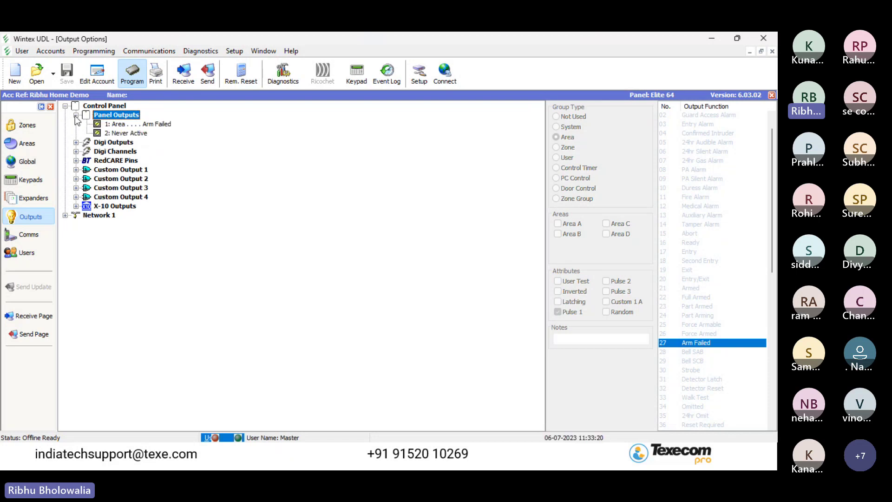
pyautogui.click(140, 124)
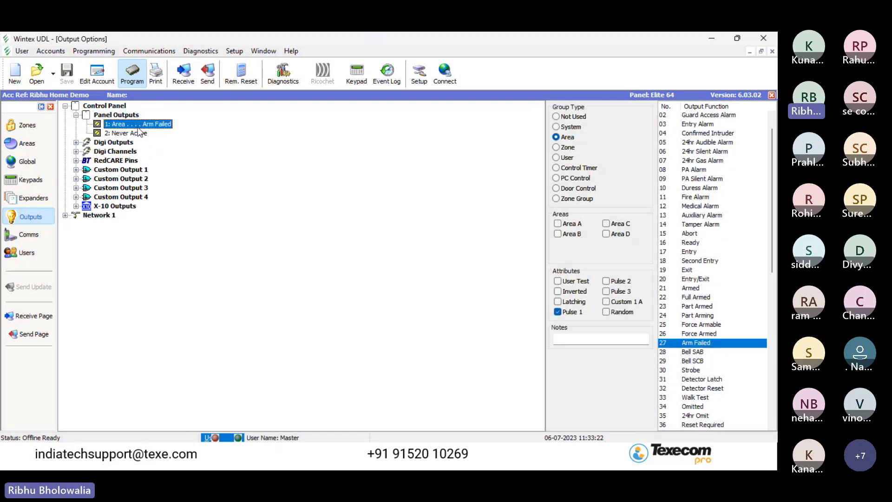
pyautogui.click(125, 133)
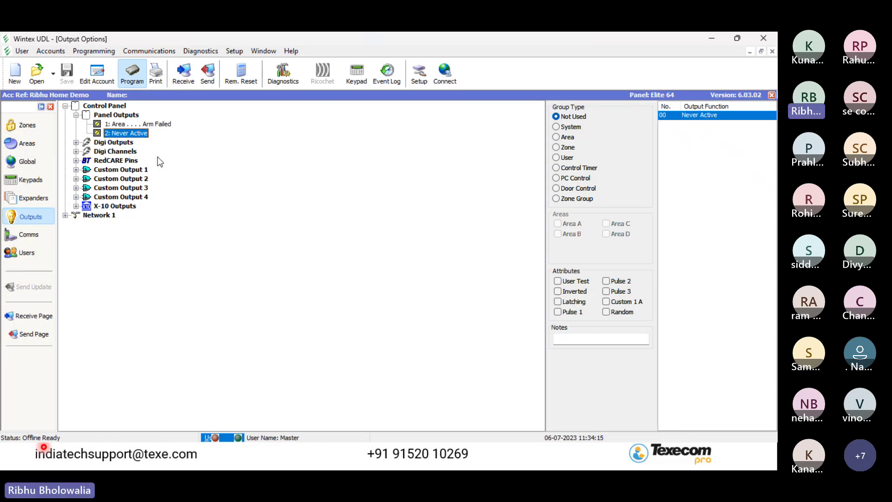
# Try the Not Used, System, Area and Zone group types on panel output 1 to compare their output functions.
pyautogui.click(141, 124)
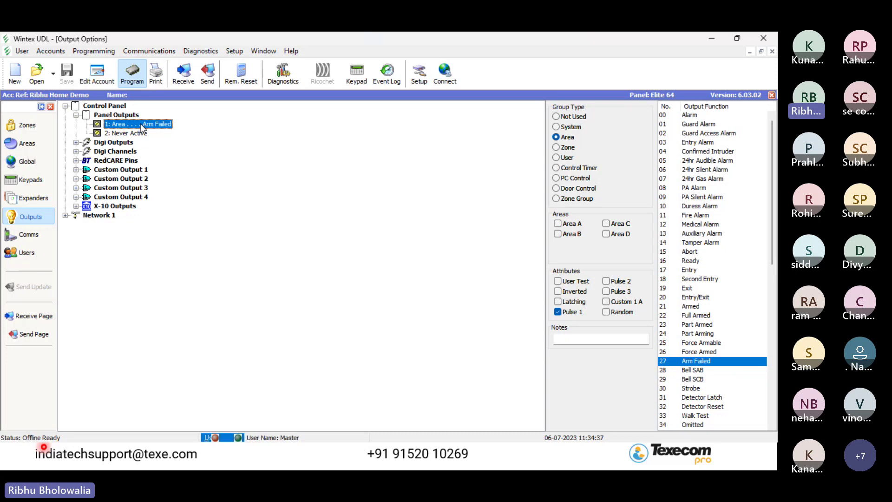
pyautogui.click(571, 117)
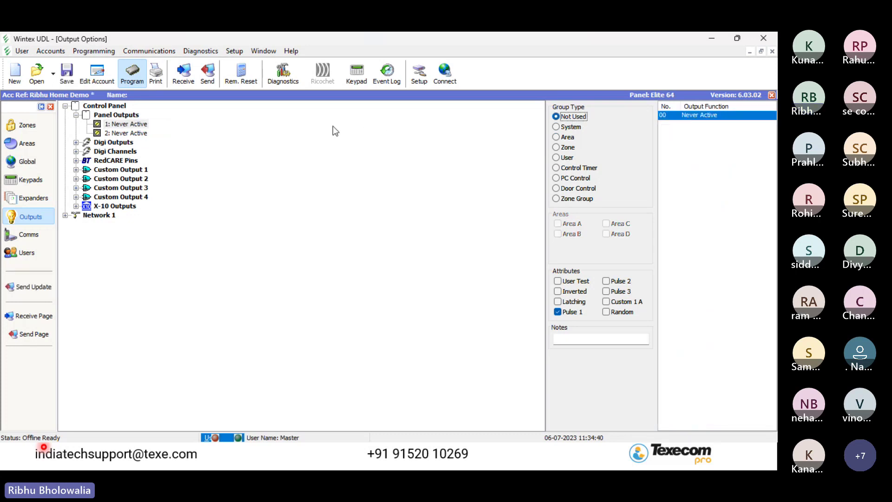
pyautogui.click(132, 126)
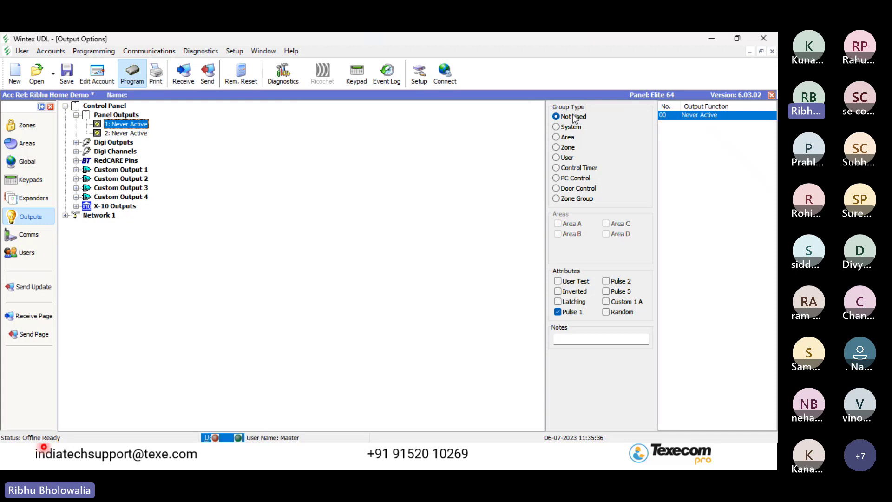
pyautogui.click(564, 128)
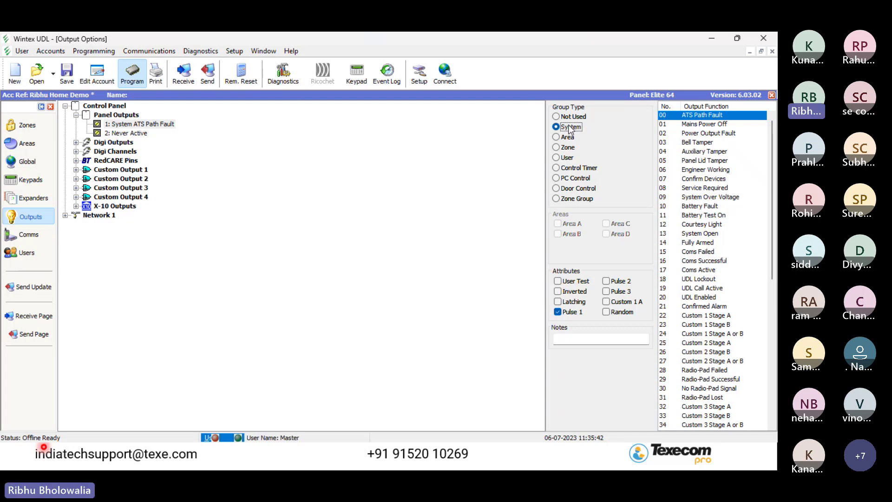
pyautogui.click(567, 138)
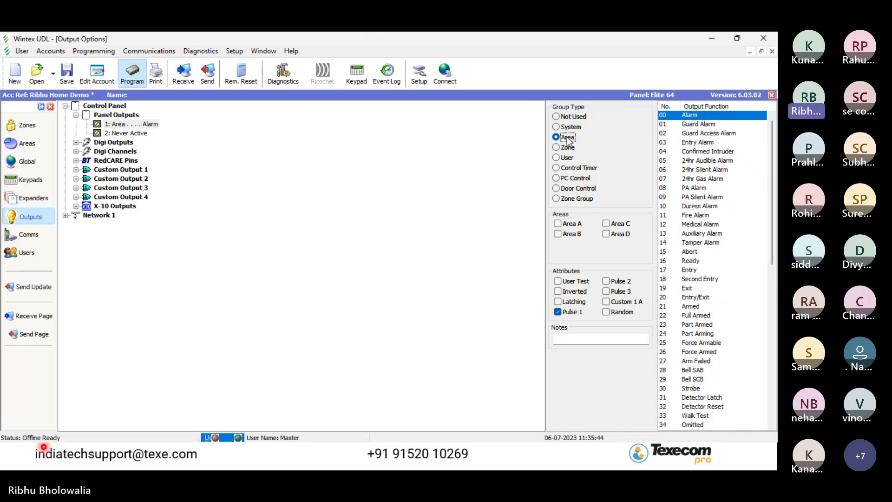
pyautogui.click(567, 147)
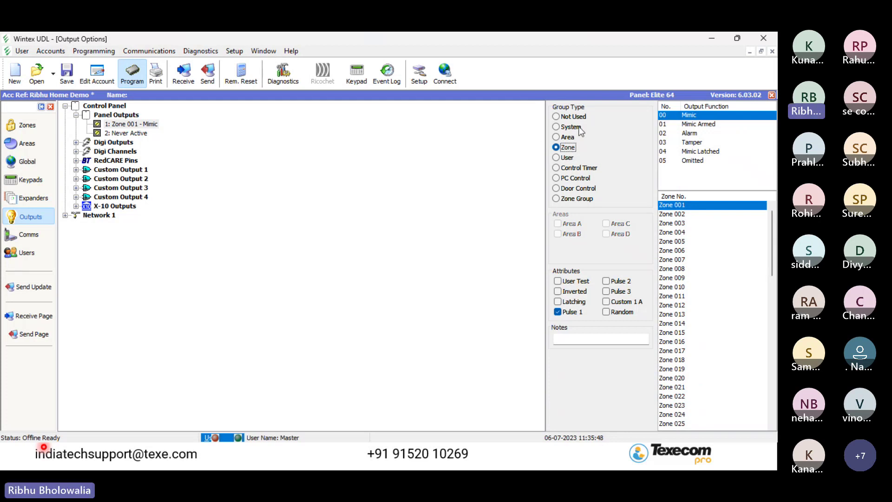
# Set panel output 1 to the Area group type with the Entry Alarm function for Area A.
pyautogui.click(565, 138)
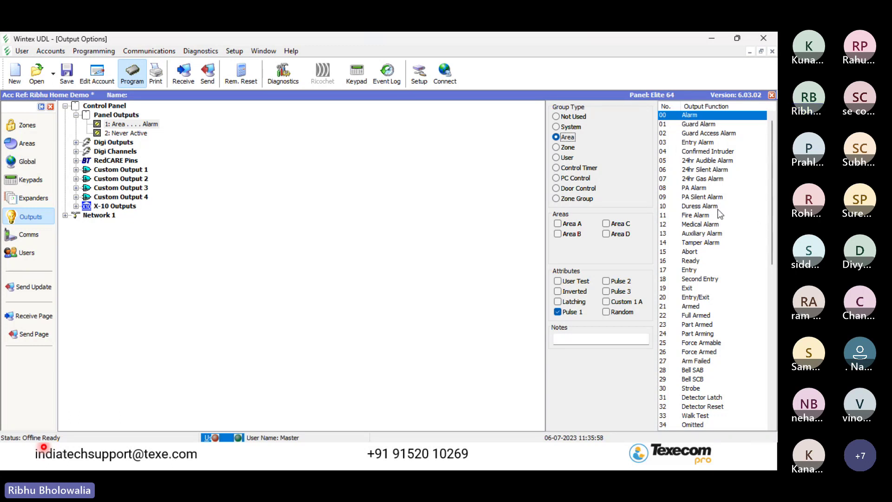
pyautogui.click(696, 143)
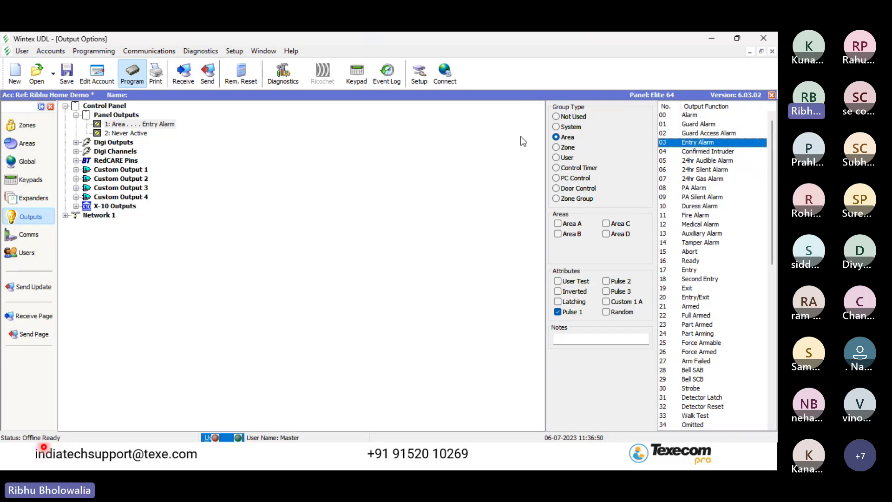
pyautogui.click(568, 224)
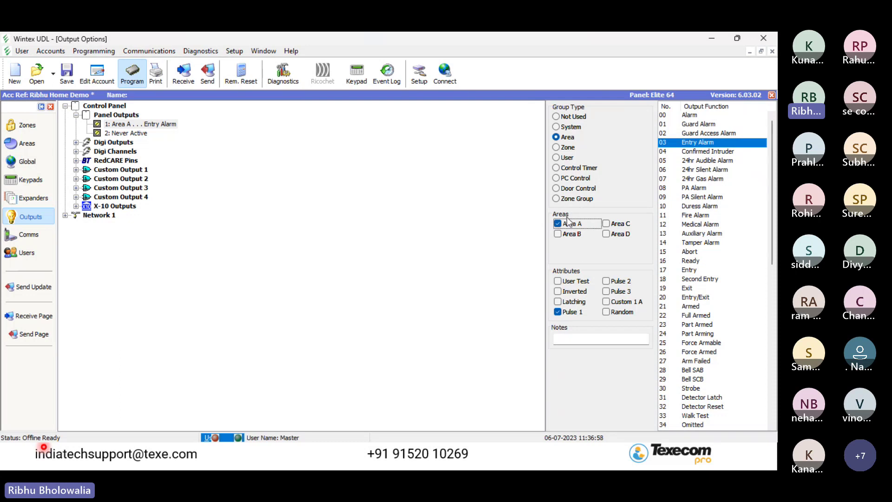
# Set panel output 2 to the Zone group type with the Alarm function for Zone 010.
pyautogui.click(134, 136)
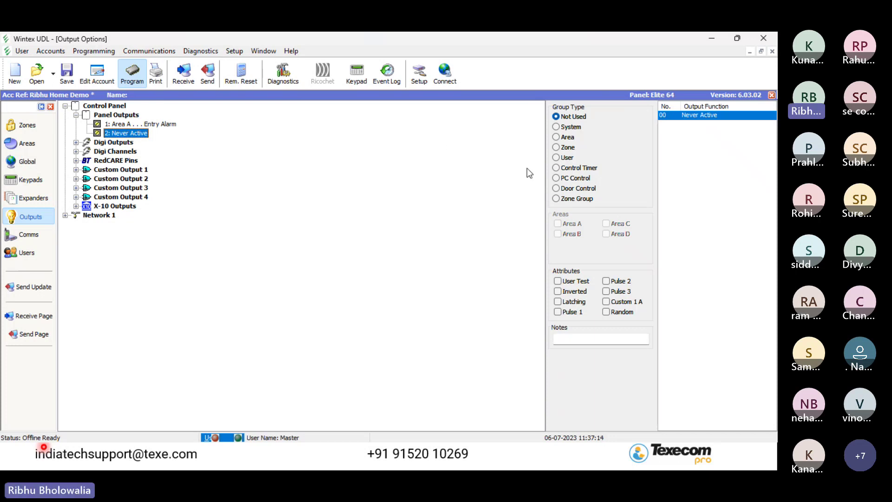
pyautogui.click(565, 149)
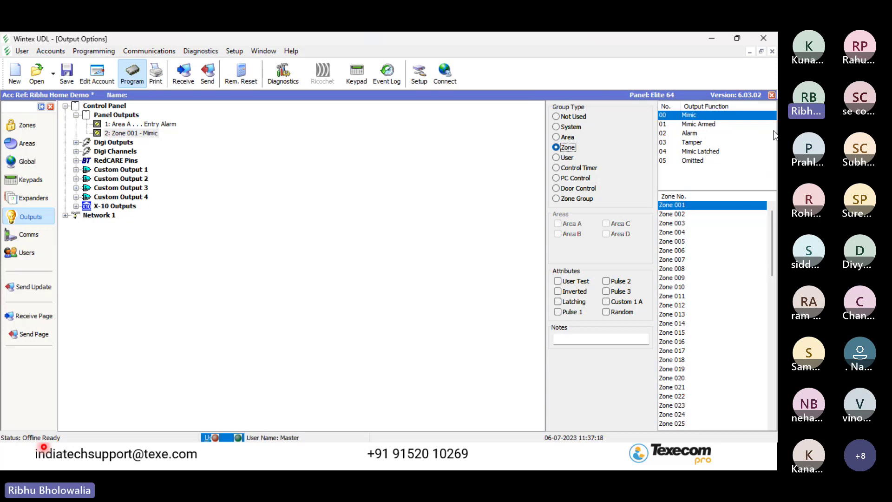
pyautogui.click(690, 134)
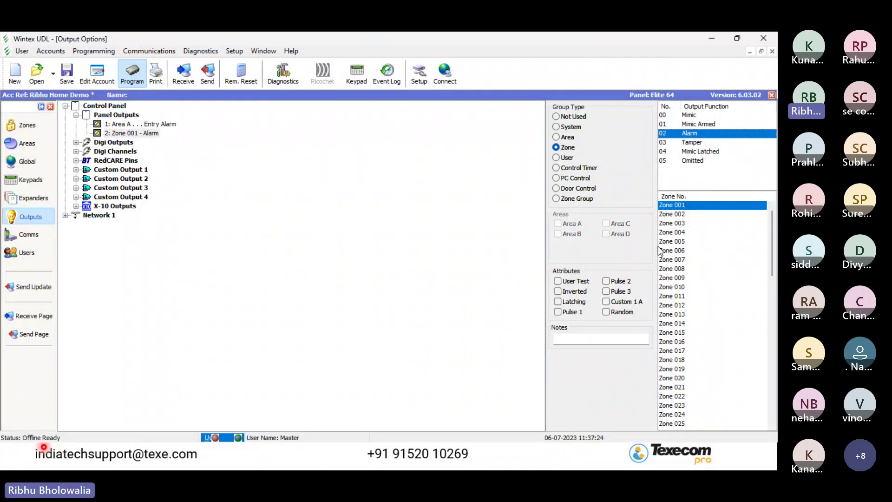
pyautogui.click(678, 288)
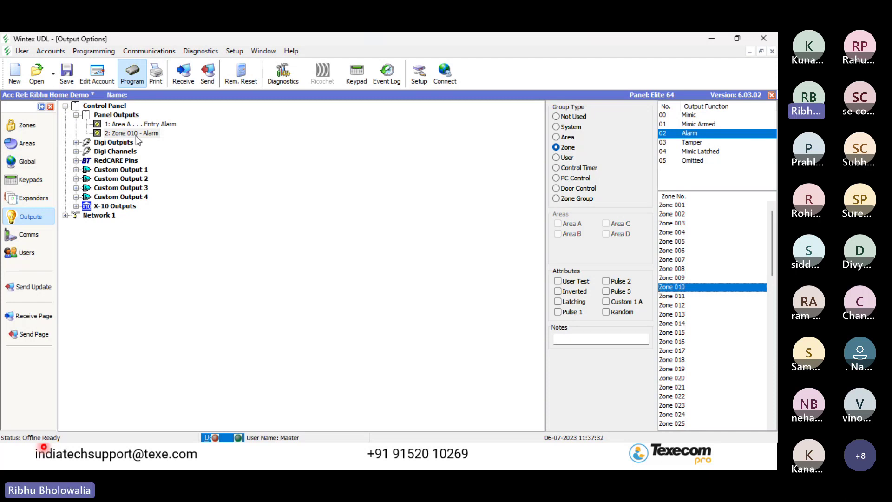
pyautogui.click(122, 136)
# Set digi output 1 to the Zone group type with the Mimic function for Zone 001.
pyautogui.click(76, 143)
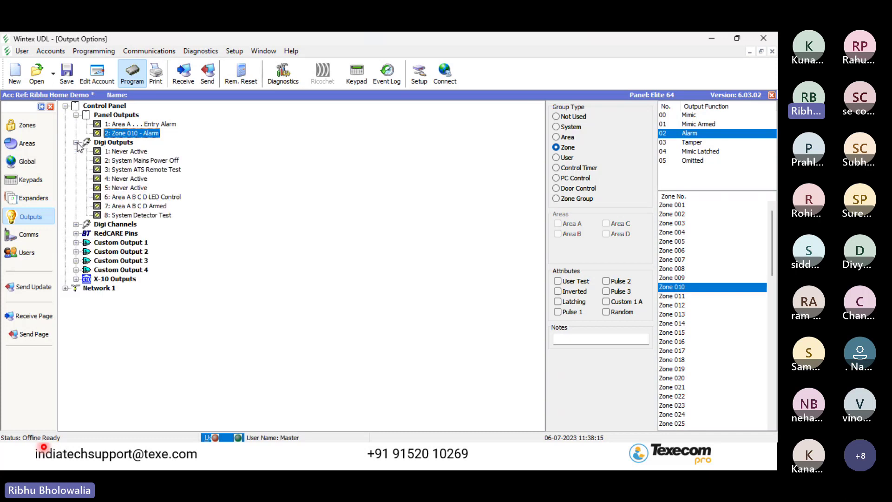
pyautogui.click(76, 114)
pyautogui.click(119, 133)
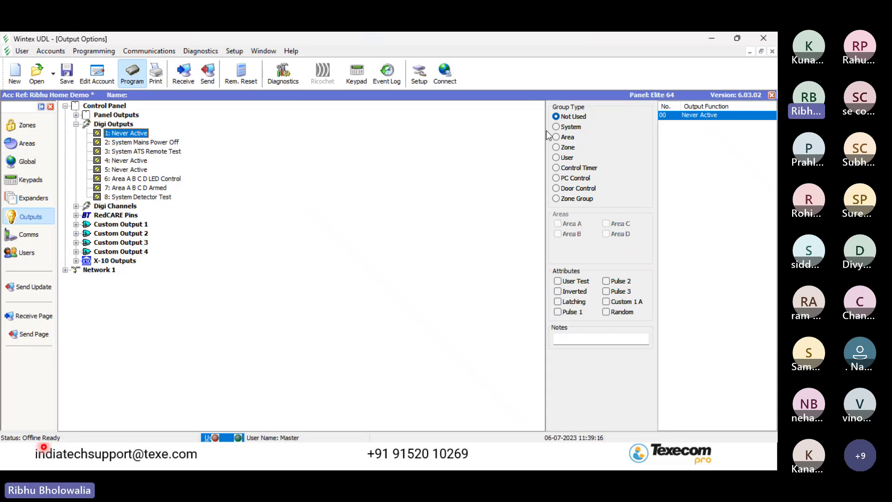
pyautogui.click(564, 148)
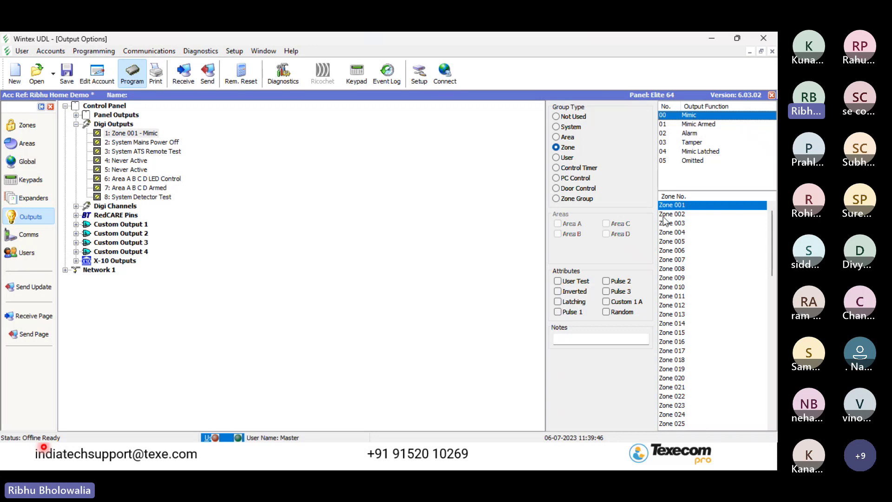
pyautogui.click(679, 206)
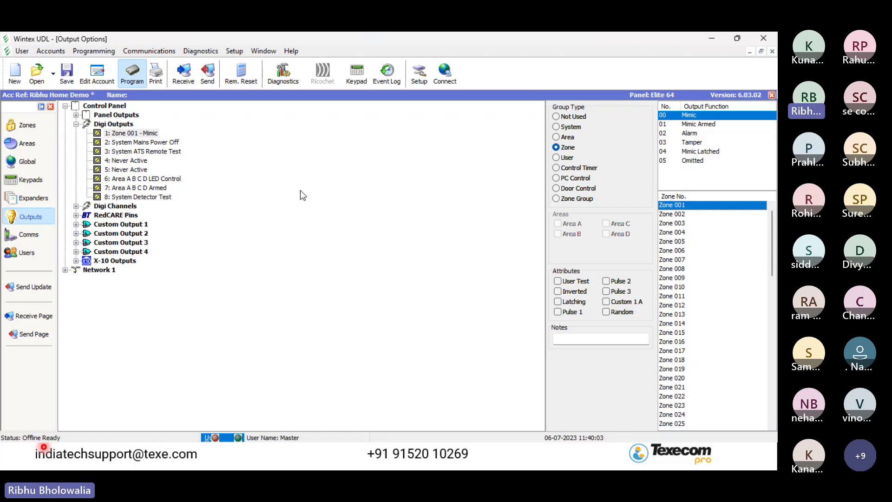
# Connect to the control panel via SmartCom without sending or receiving the zone programming.
pyautogui.click(445, 78)
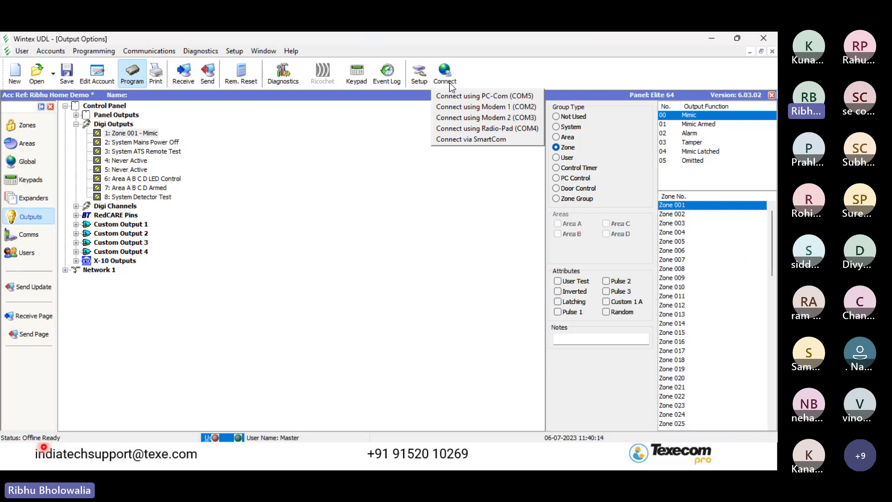
pyautogui.click(497, 139)
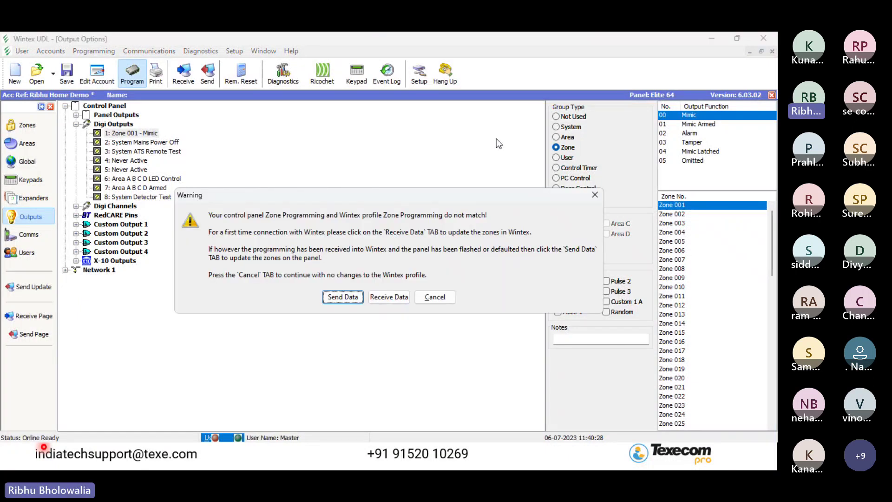
pyautogui.click(434, 298)
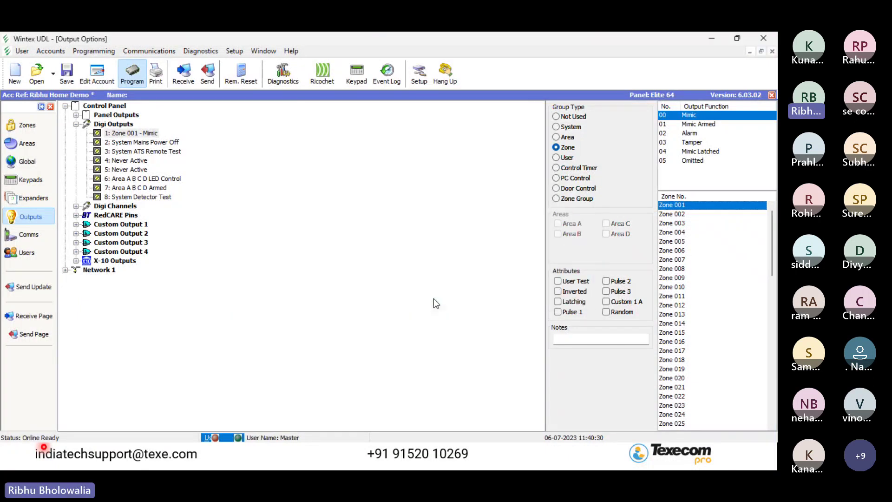
# Open the online status diagnostics, check the Digicom outputs under Offboard Comms, and close the status window.
pyautogui.click(290, 84)
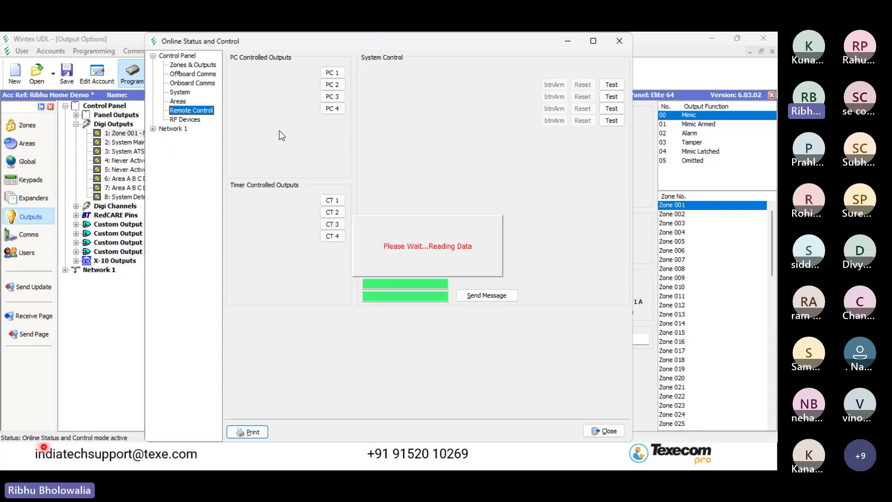
pyautogui.click(194, 84)
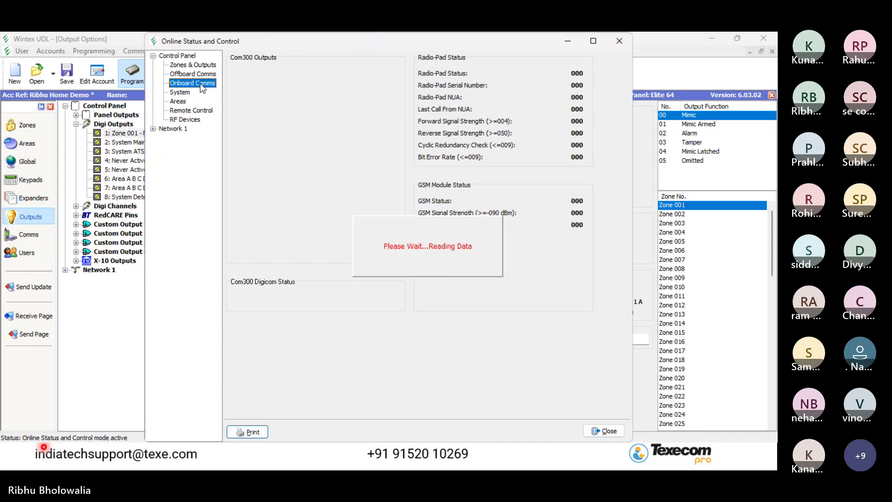
pyautogui.click(201, 76)
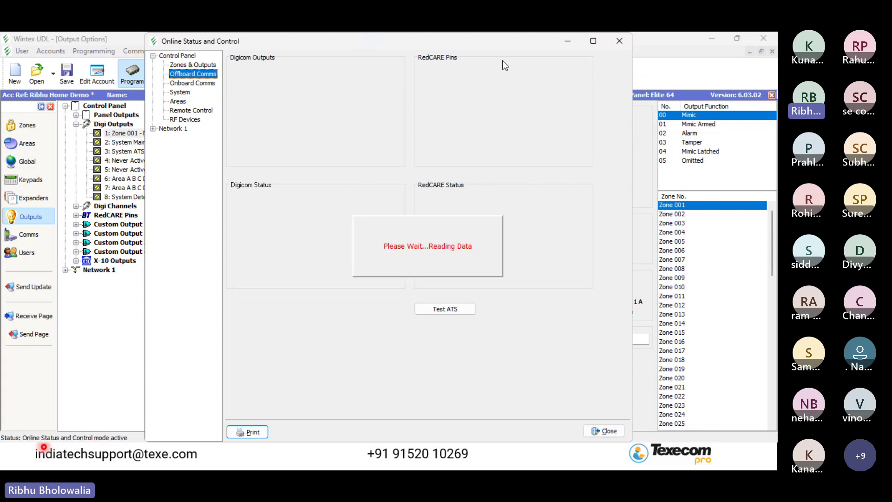
pyautogui.click(593, 41)
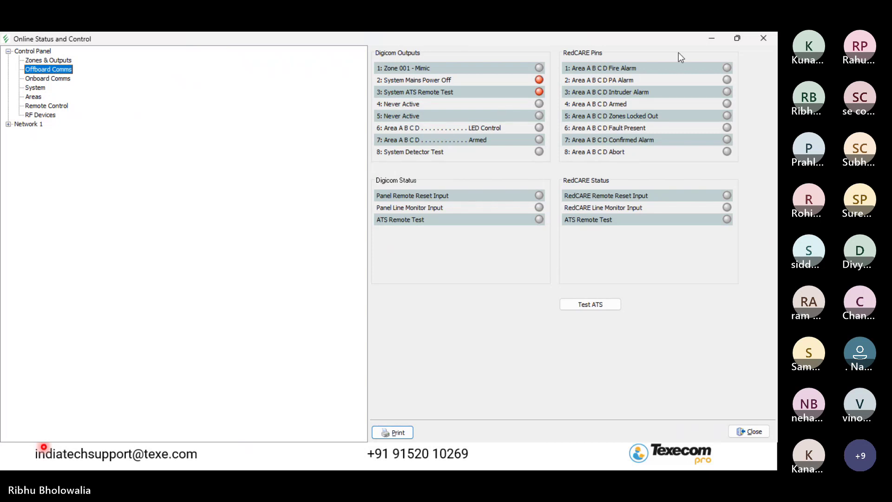
pyautogui.click(714, 40)
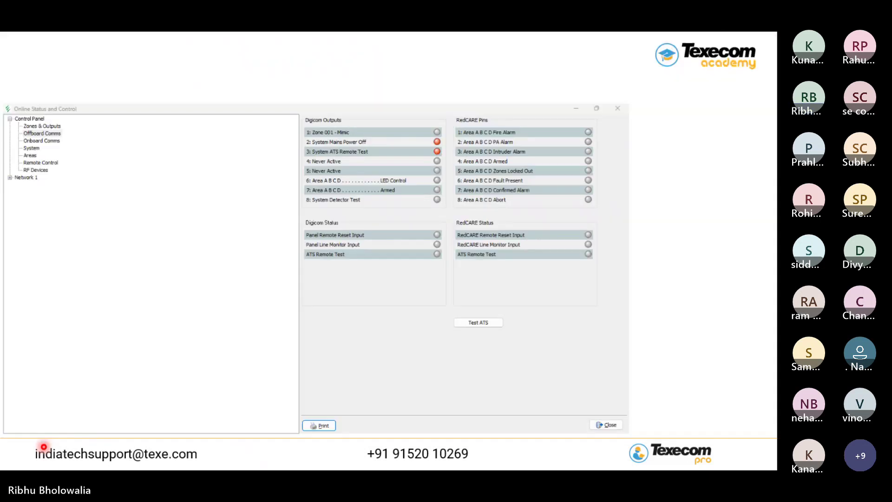
pyautogui.hotkey('alt', 'Tab')
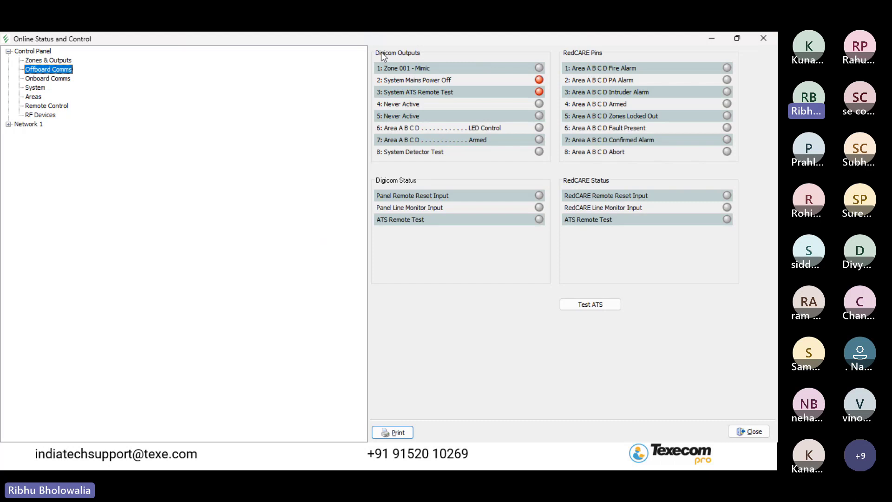
pyautogui.click(762, 38)
# In the output programming, set panel outputs 1 and 2 to the Not Used group type.
pyautogui.click(22, 127)
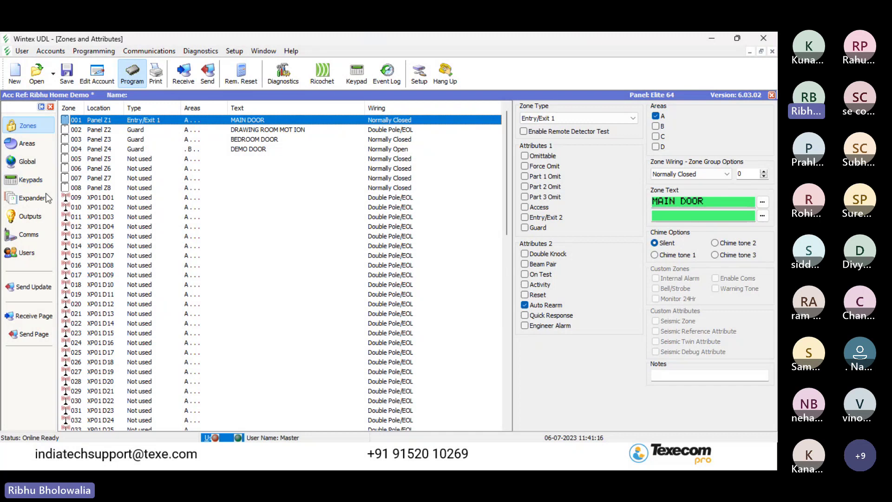
pyautogui.click(41, 224)
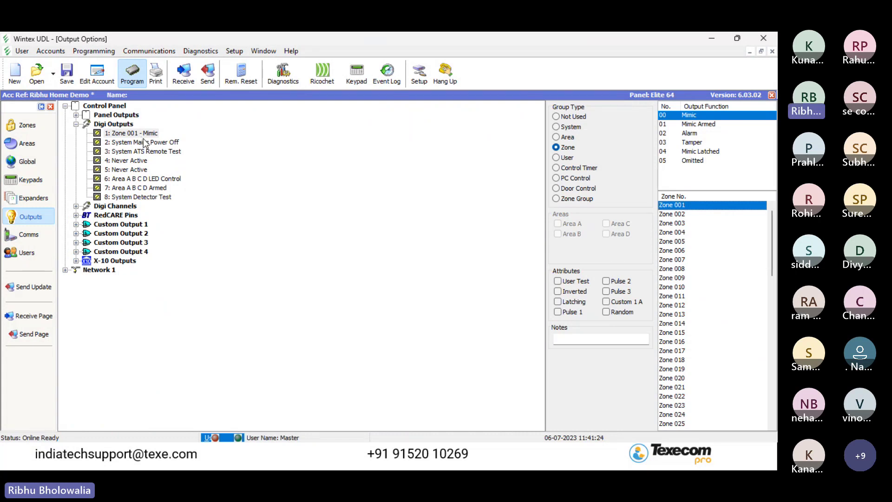
pyautogui.click(76, 115)
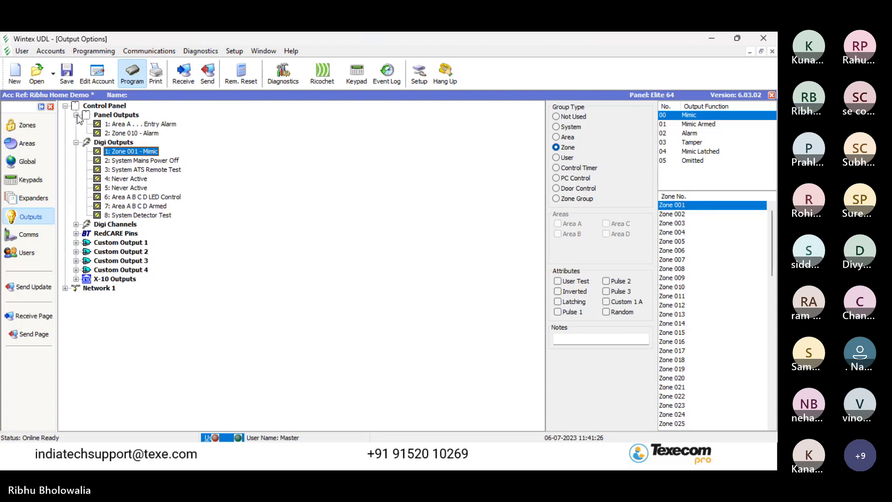
pyautogui.click(146, 124)
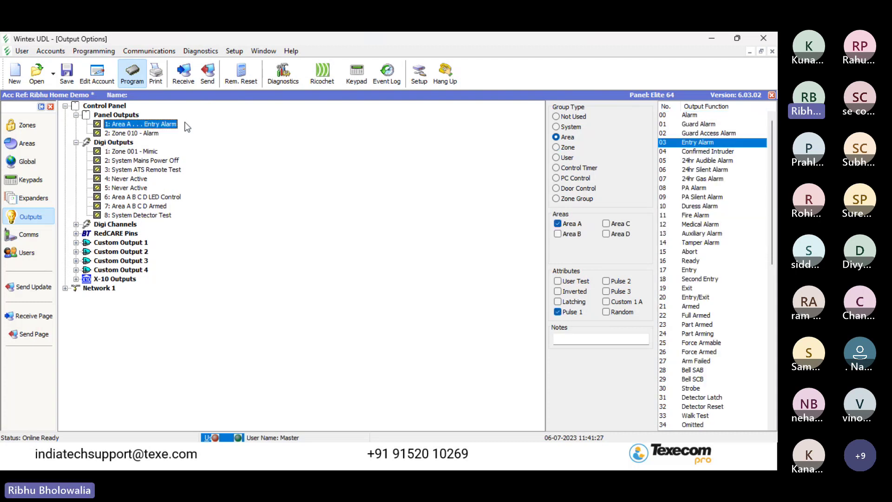
pyautogui.click(564, 117)
pyautogui.click(134, 133)
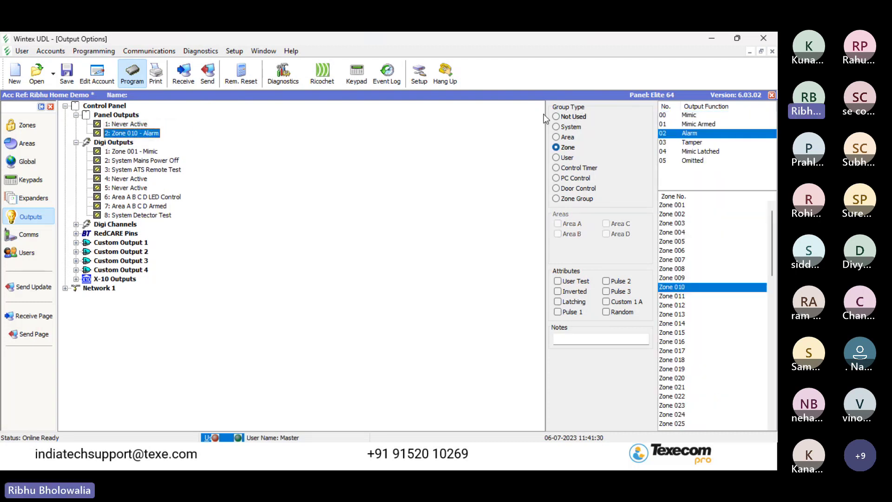
pyautogui.click(563, 117)
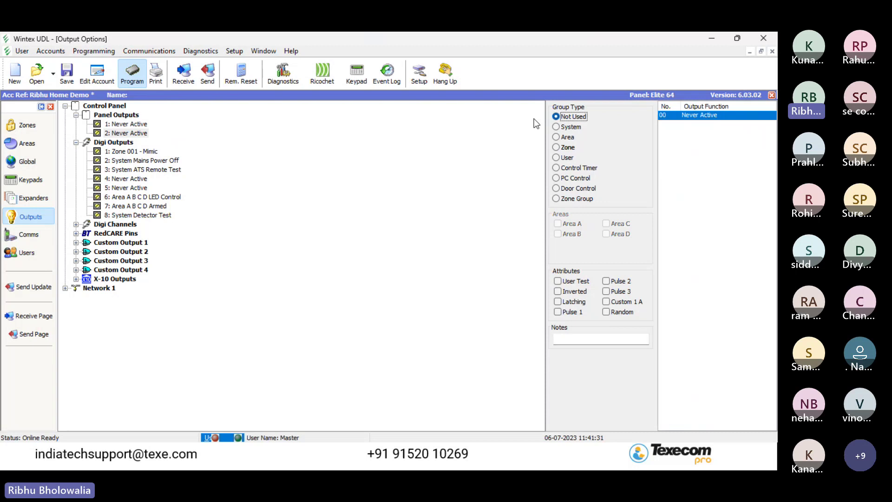
# Select digi output 1 and send the outputs page to the control panel, accepting the send warning.
pyautogui.click(143, 153)
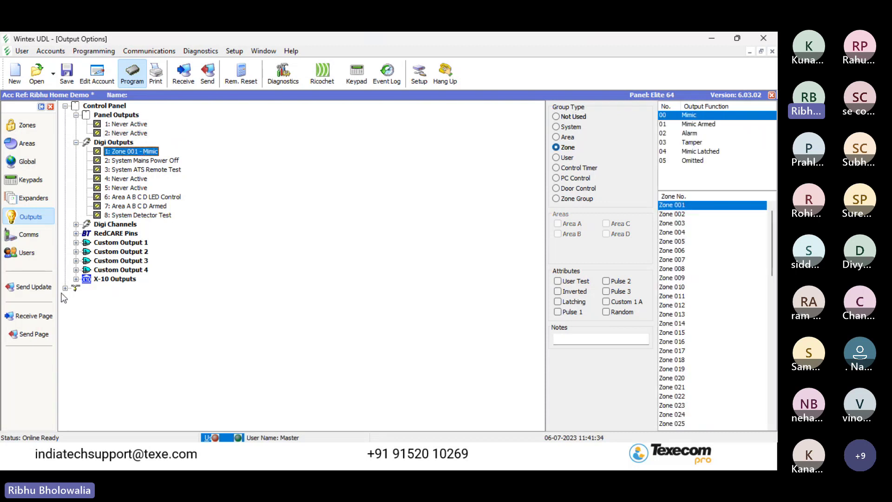
pyautogui.click(38, 336)
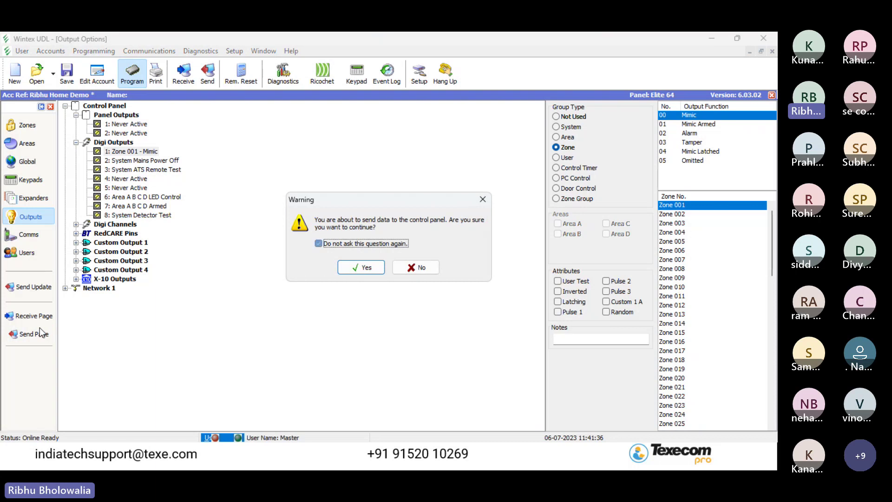
pyautogui.press('Return')
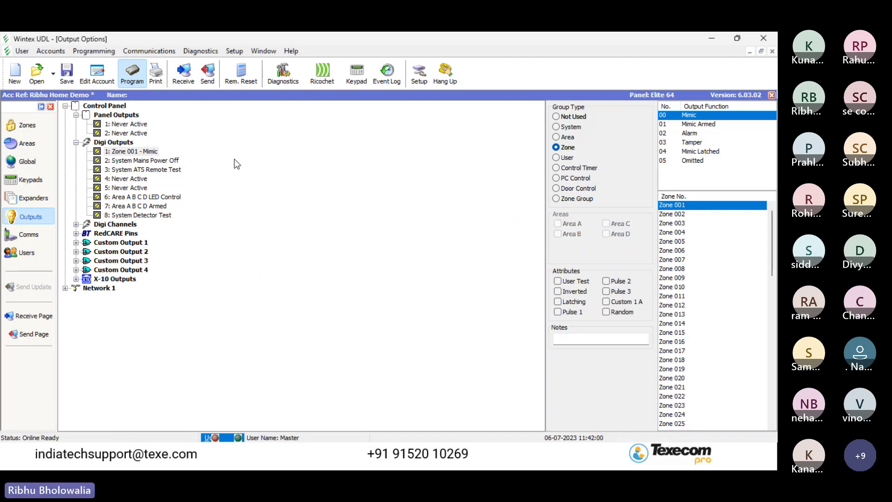
# Reopen the online status diagnostics, check the zone statuses and the Zone 001 Mimic digicom output, and close the window.
pyautogui.click(286, 76)
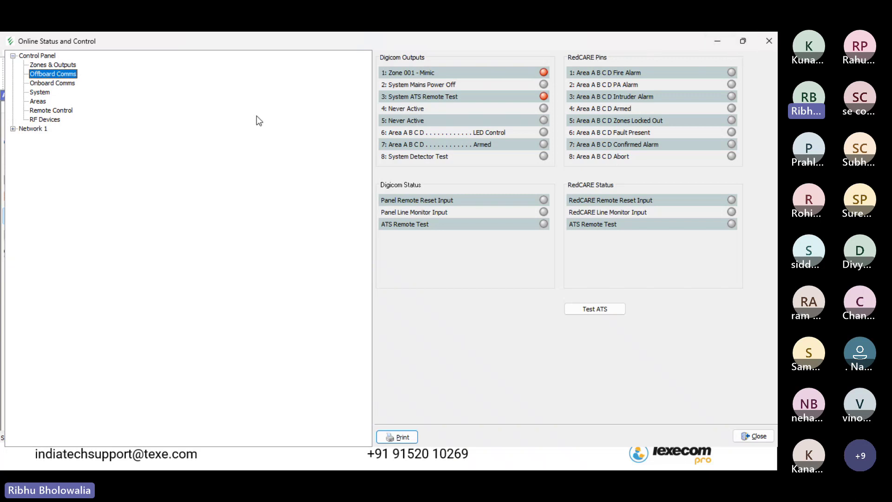
pyautogui.click(50, 65)
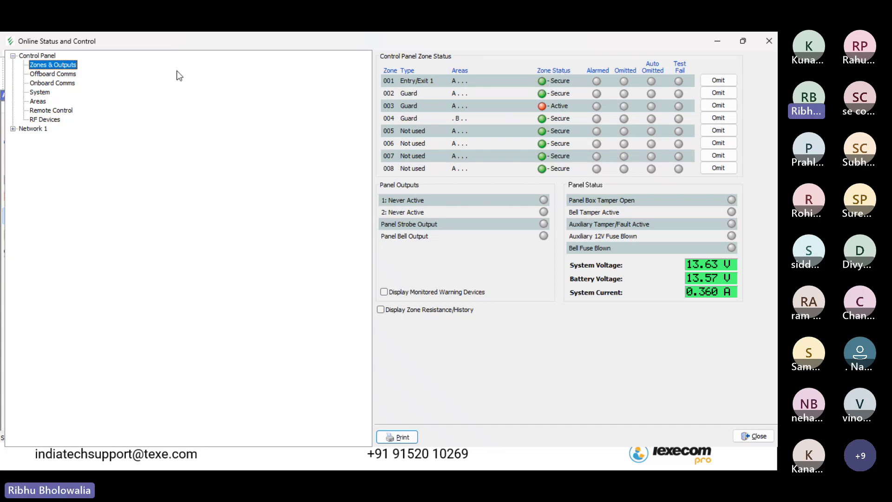
pyautogui.click(62, 74)
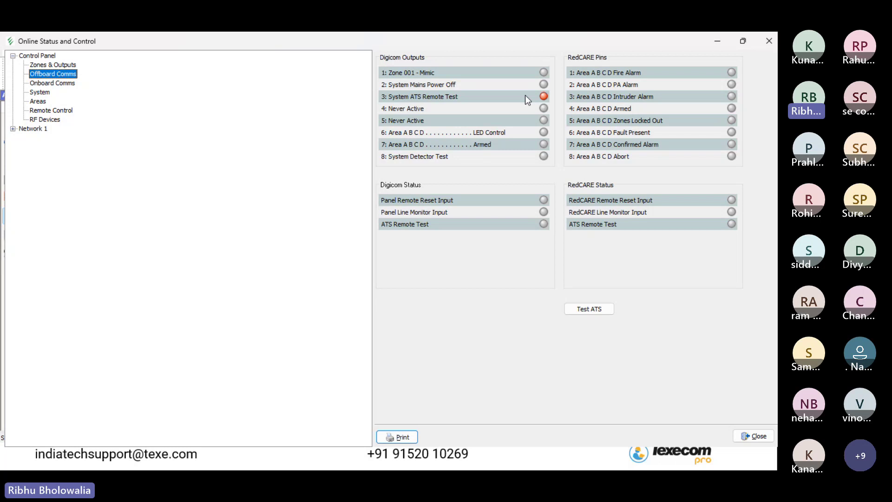
pyautogui.click(544, 77)
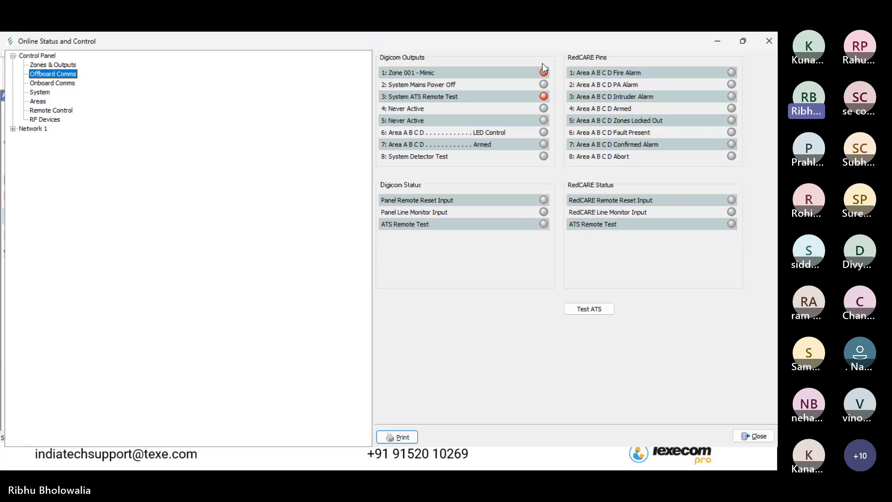
pyautogui.click(768, 41)
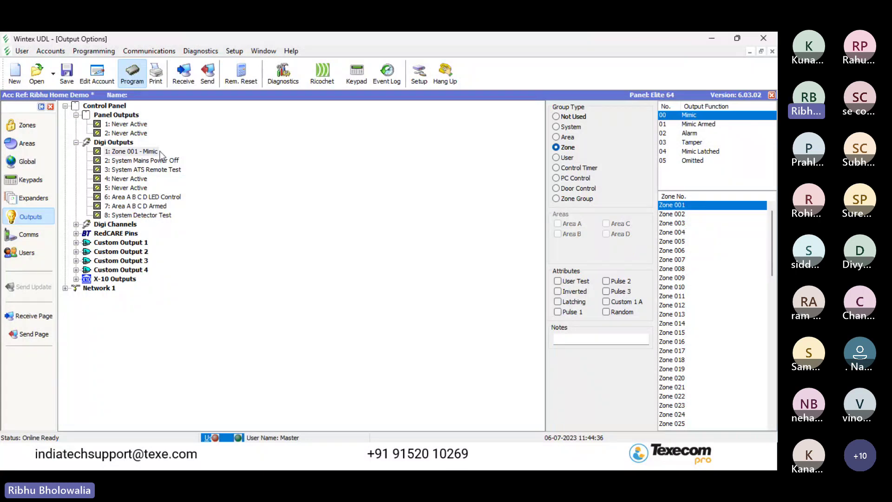
# Examine the output assignments of Expander 5 on Network 1.
pyautogui.click(77, 115)
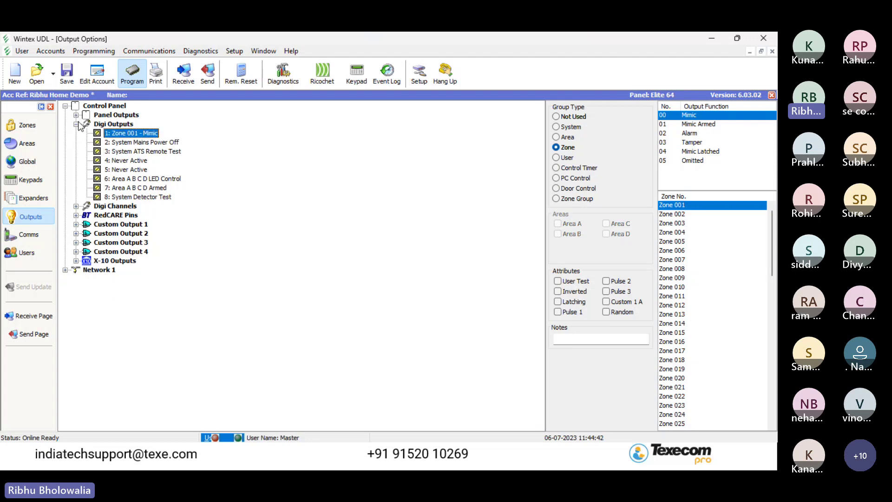
pyautogui.click(76, 123)
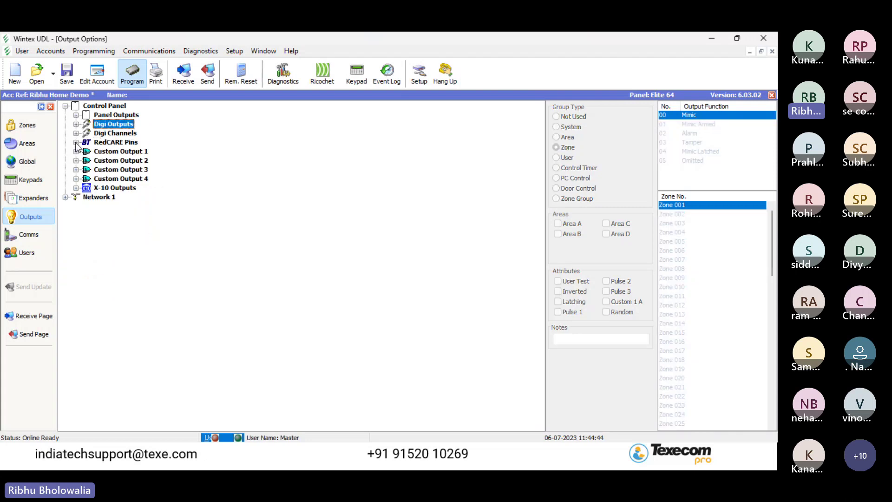
pyautogui.click(66, 197)
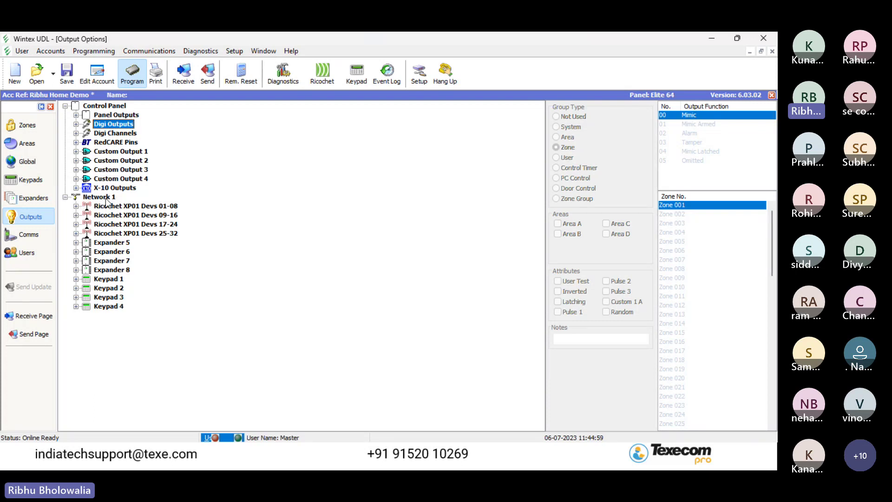
pyautogui.click(76, 242)
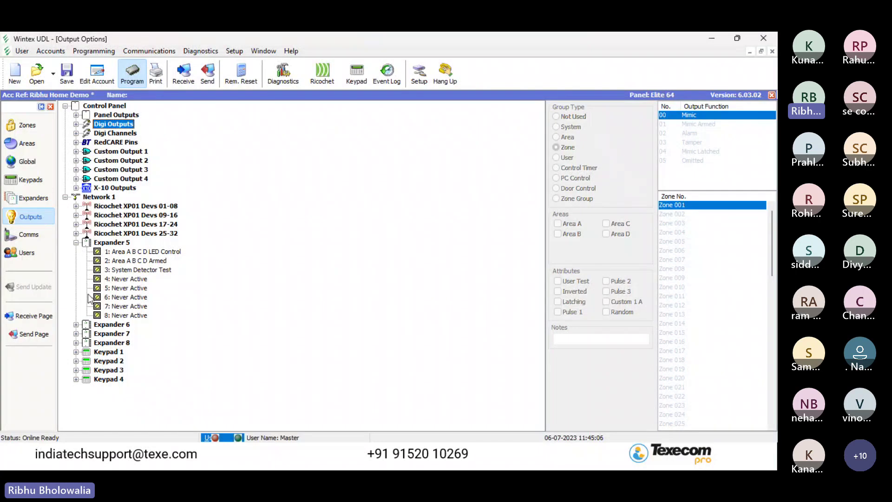
pyautogui.click(112, 252)
pyautogui.click(117, 260)
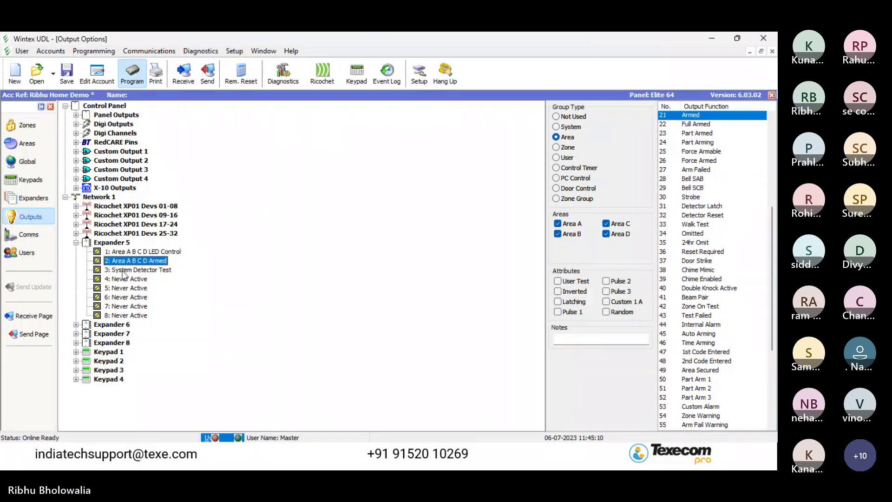
pyautogui.click(127, 288)
pyautogui.click(136, 306)
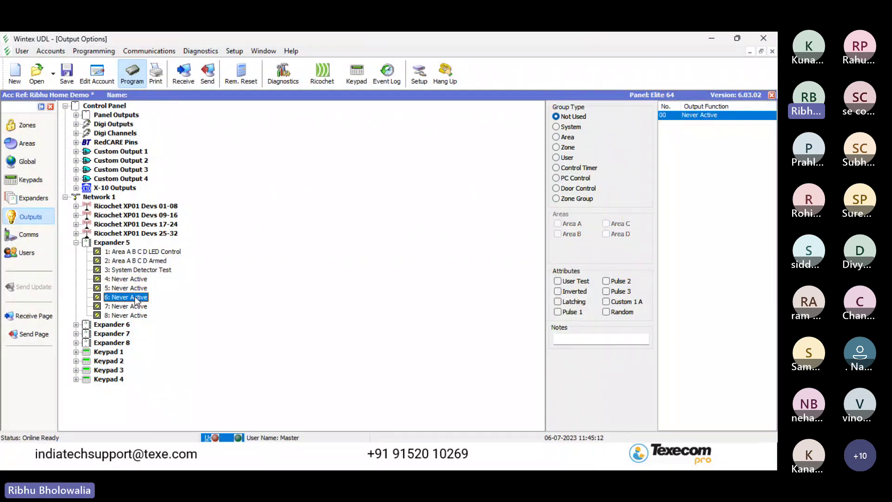
pyautogui.click(139, 316)
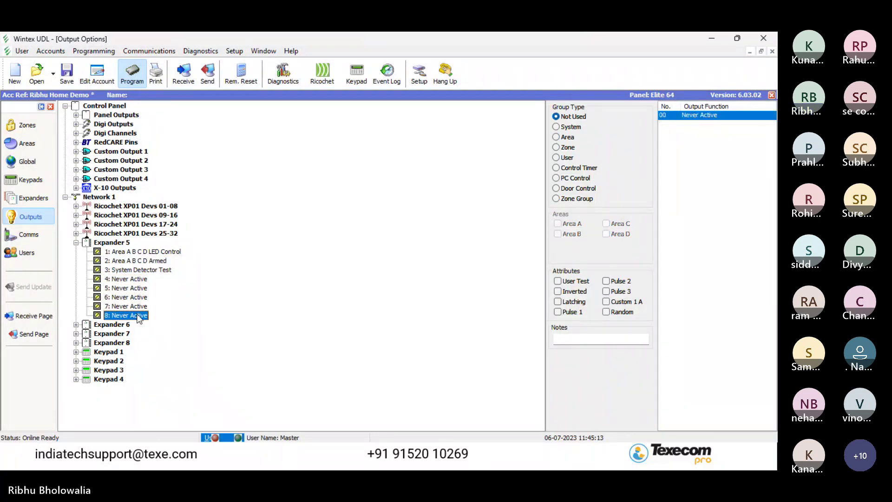
pyautogui.click(76, 243)
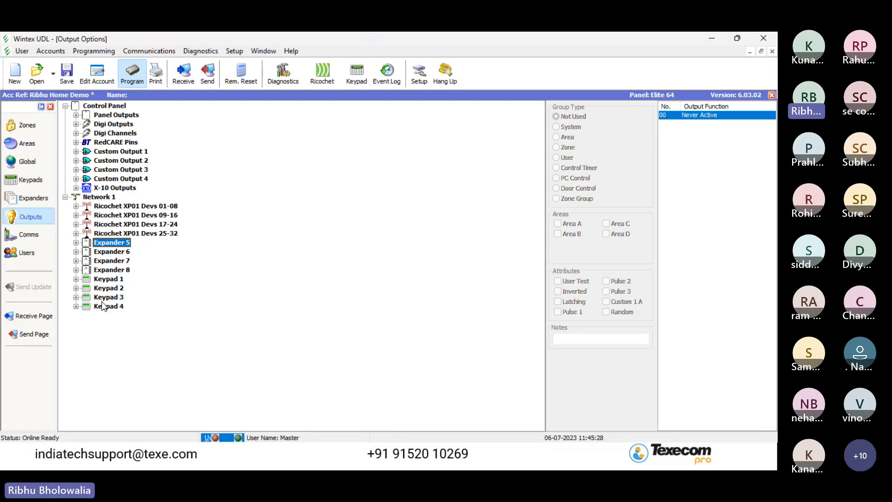
# Inspect the output settings of Keypad 2 and hang up the connection to the control panel.
pyautogui.click(76, 288)
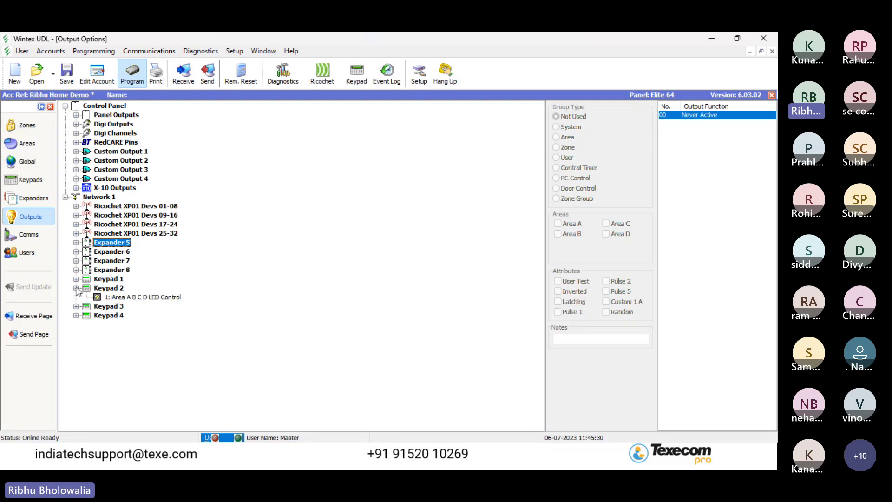
pyautogui.click(131, 300)
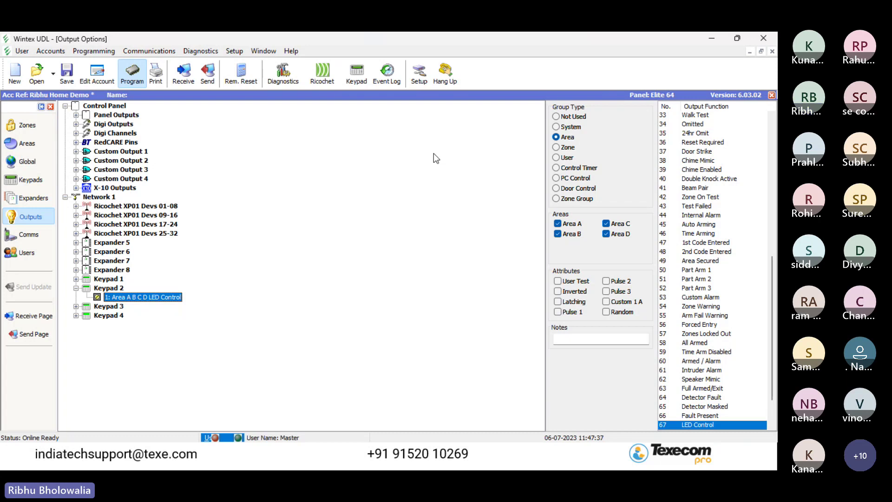
pyautogui.click(453, 74)
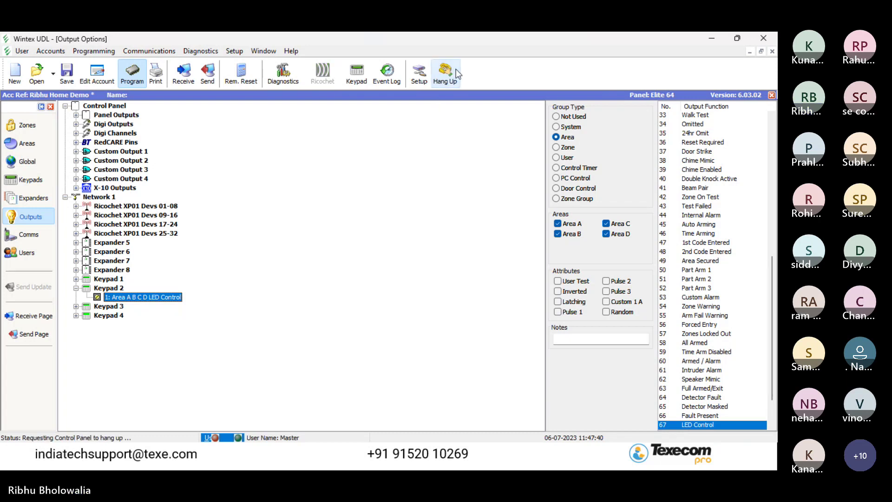
# Switch to the PowerPoint slide show, advance to the "Any Questions?" slide, and exit the presentation view.
pyautogui.hotkey('alt', 'Tab')
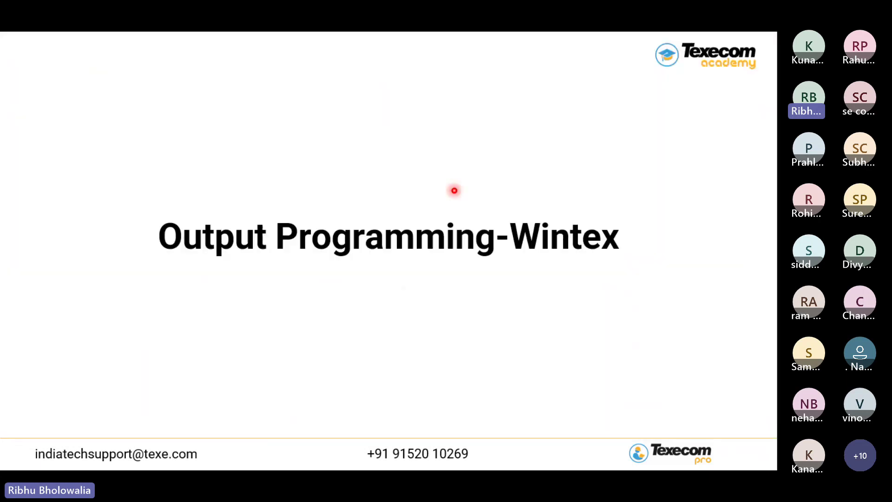
pyautogui.press('Right')
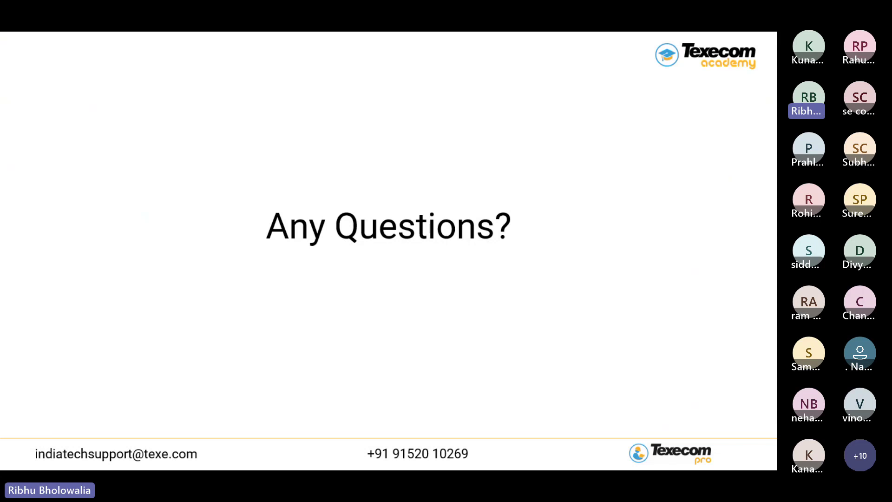
pyautogui.press('Escape')
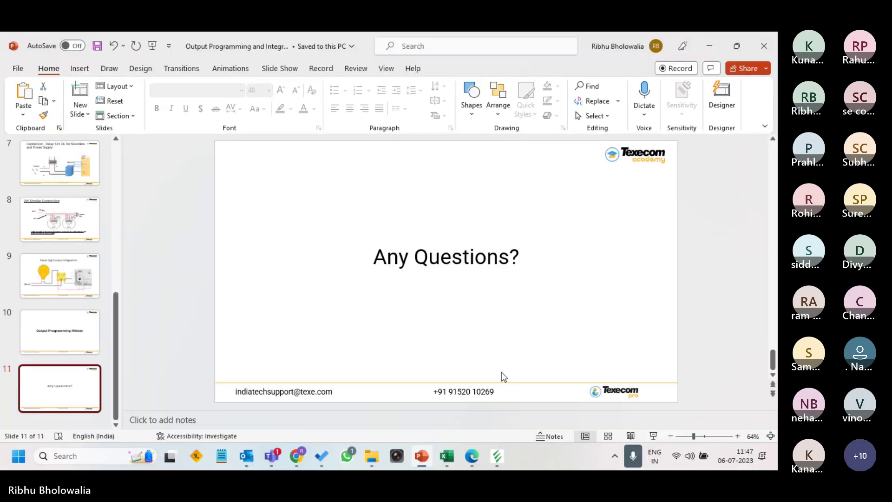
# Switch to the Texecom System meeting in Microsoft Teams and stop sharing the screen.
pyautogui.click(273, 463)
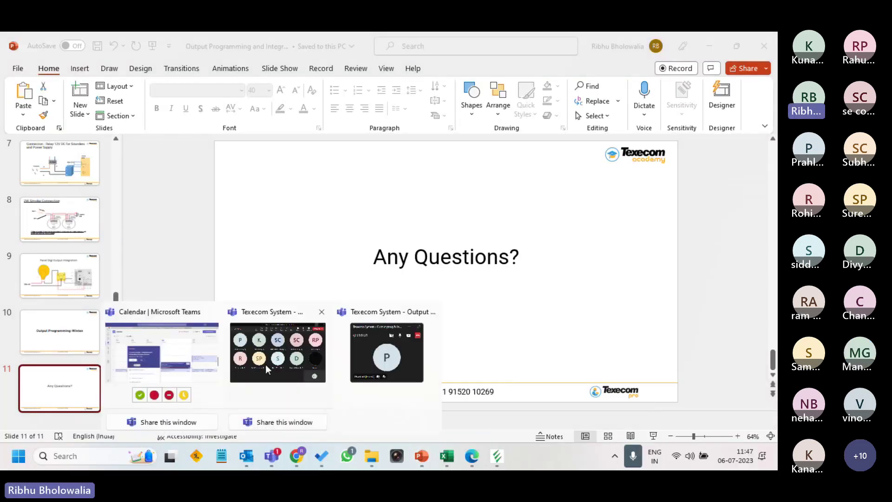
pyautogui.click(272, 364)
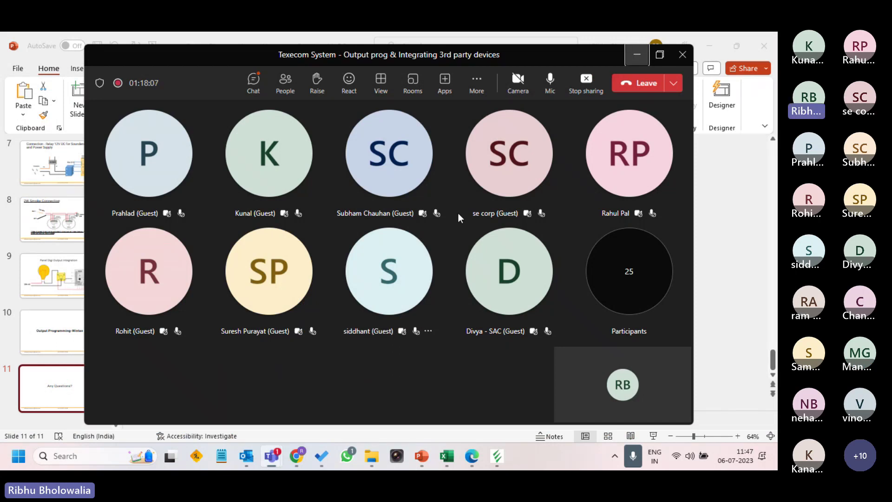
pyautogui.press('super+shift+s')
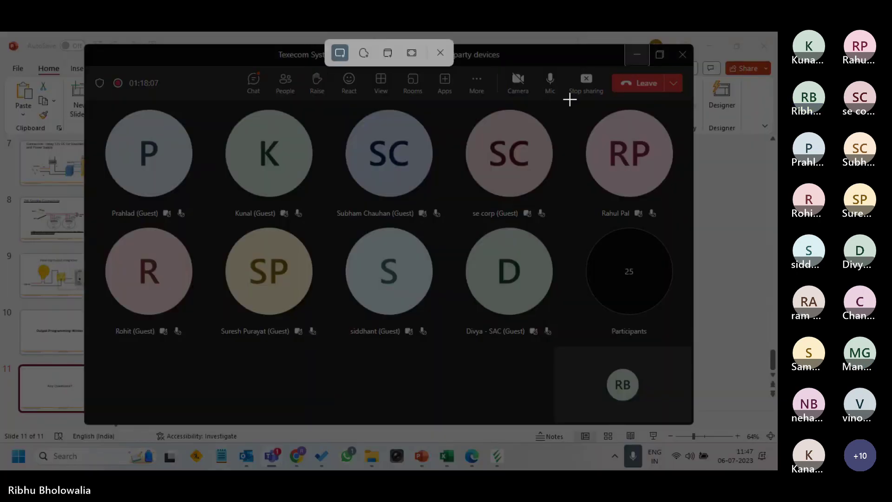
pyautogui.press('Escape')
pyautogui.click(594, 89)
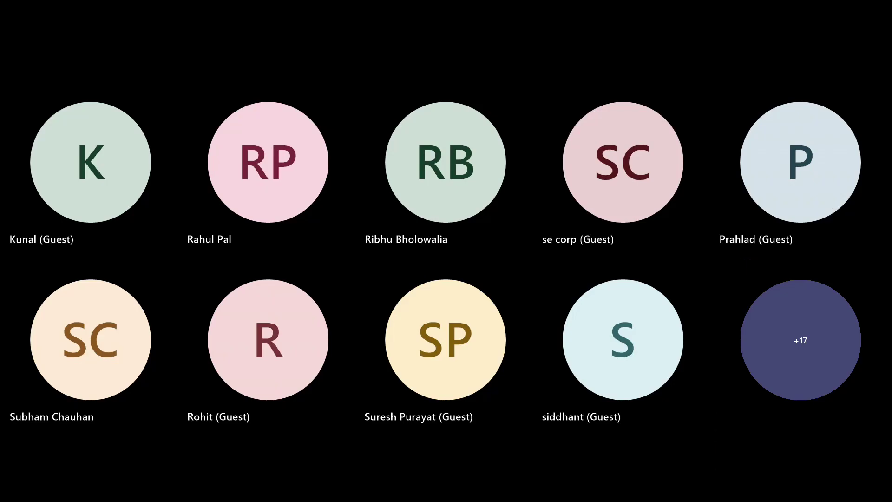